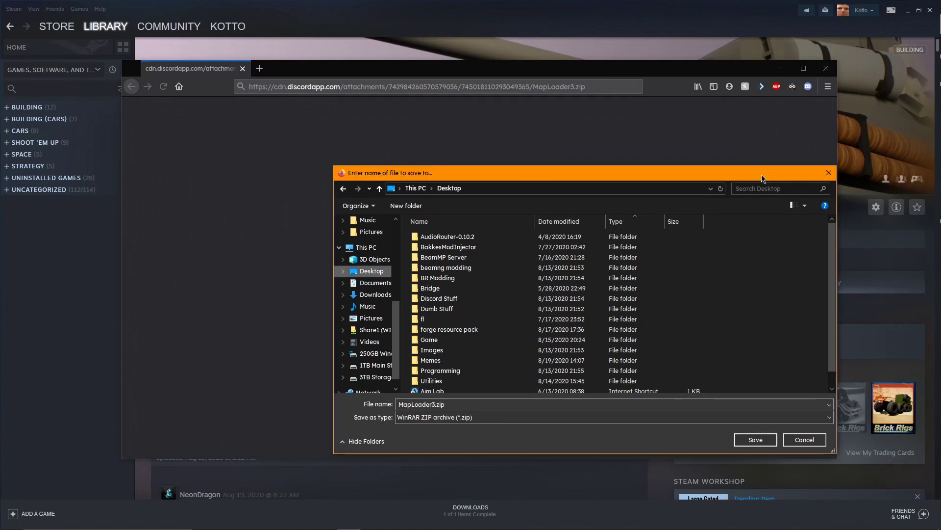
- Save the MapLoader3.zip download to the Desktop
{"action": "left_click_drag", "start_coordinate": [762, 180], "coordinate": [761, 187]}
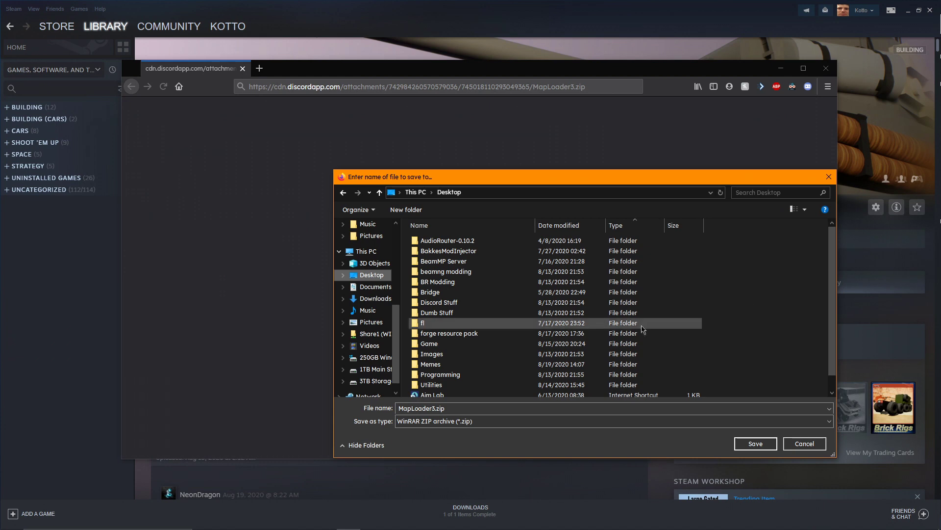
{"action": "left_click", "coordinate": [744, 446]}
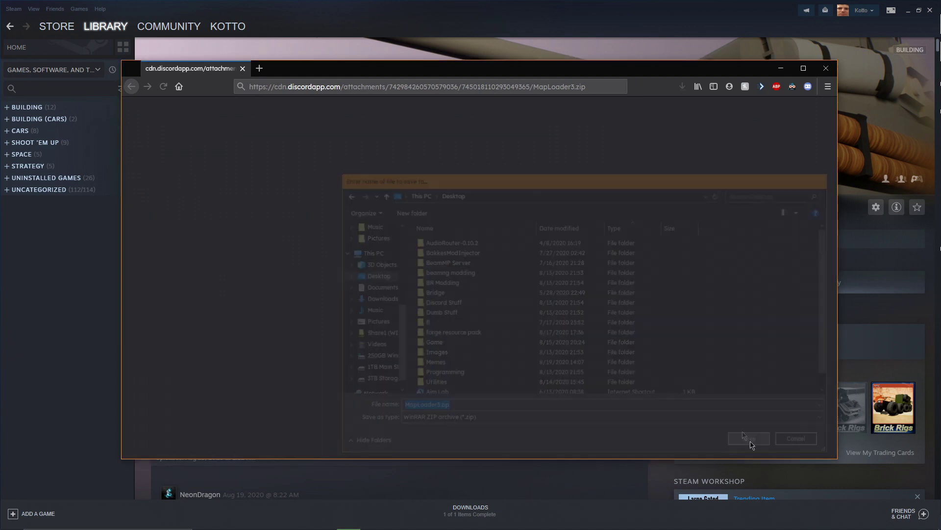
{"action": "left_click", "coordinate": [603, 87]}
- Open the downloaded MapLoader3.zip from the Downloads list in WinRAR
{"action": "left_click", "coordinate": [432, 265]}
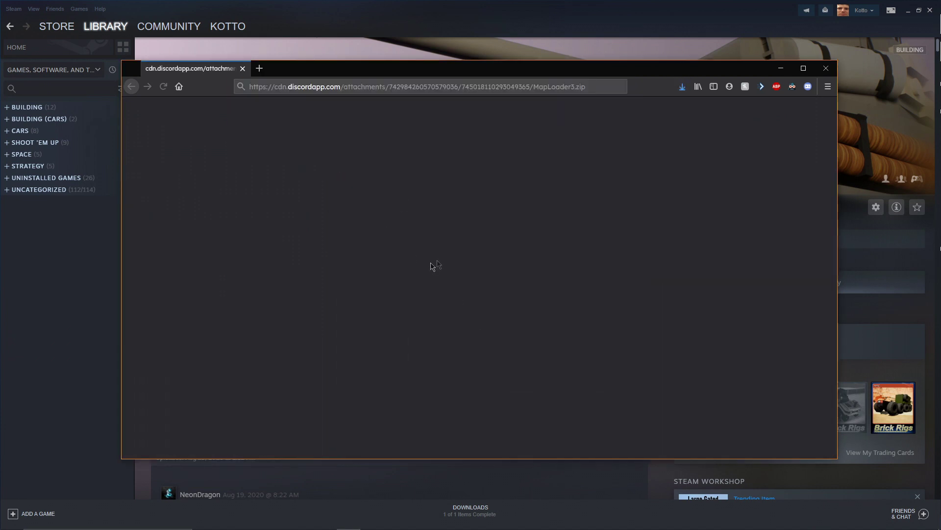
{"action": "left_click", "coordinate": [681, 87]}
{"action": "left_click", "coordinate": [626, 120]}
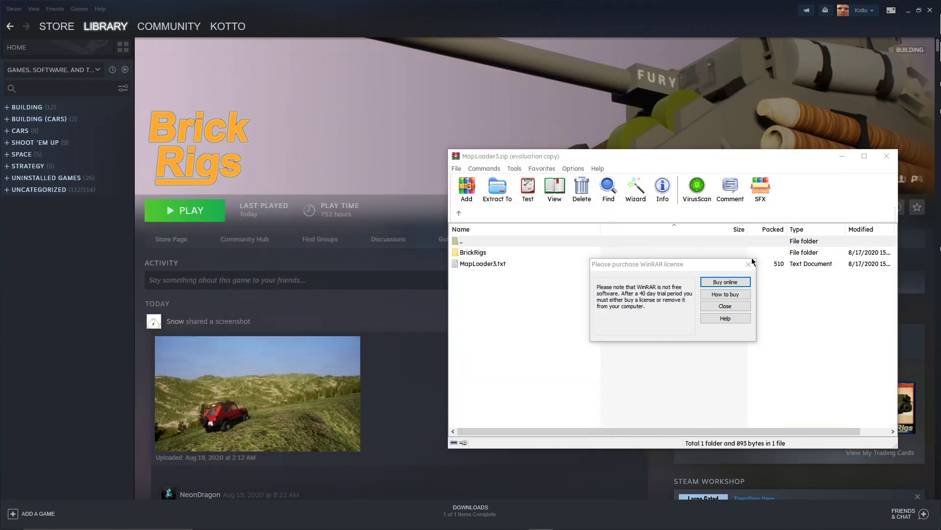
- Dismiss the WinRAR notice and browse Brick Rigs' local files from Steam Properties
{"action": "left_click", "coordinate": [749, 263]}
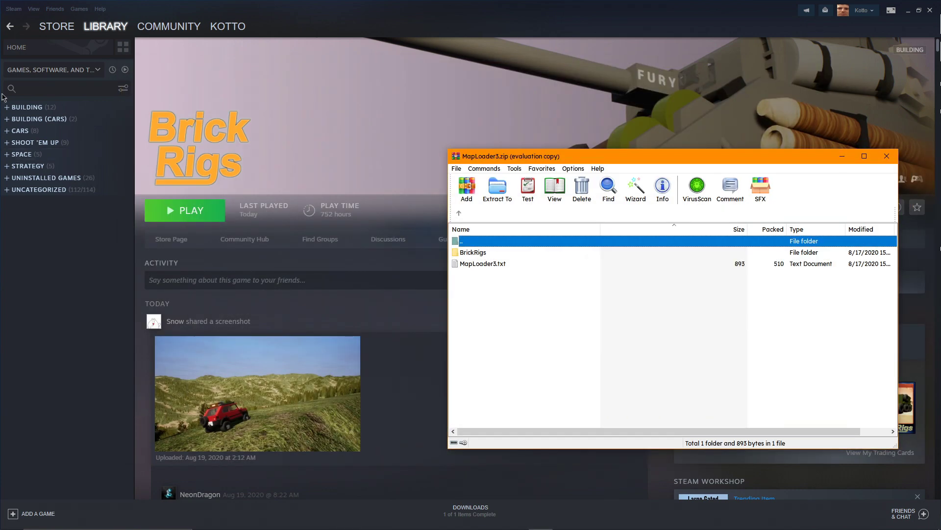
{"action": "left_click", "coordinate": [26, 106]}
{"action": "right_click", "coordinate": [42, 131]}
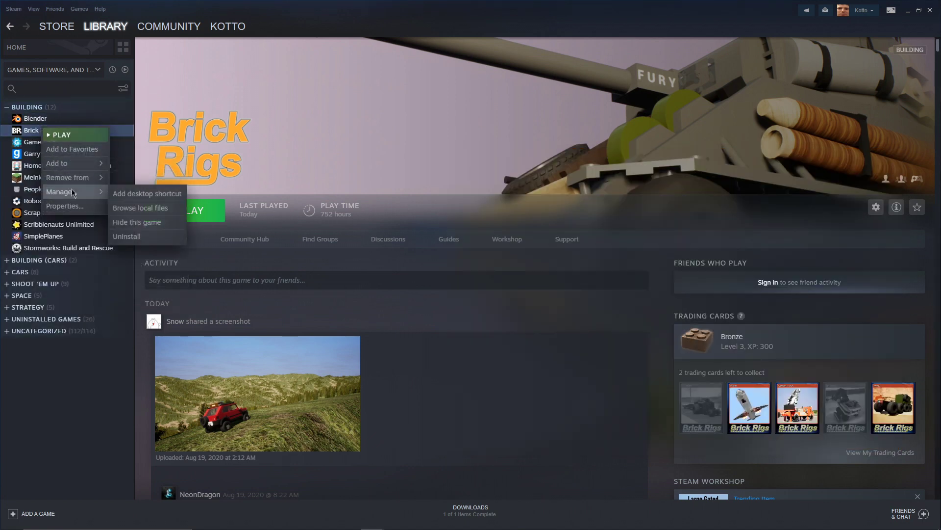
{"action": "left_click", "coordinate": [74, 208]}
{"action": "left_click", "coordinate": [222, 132]}
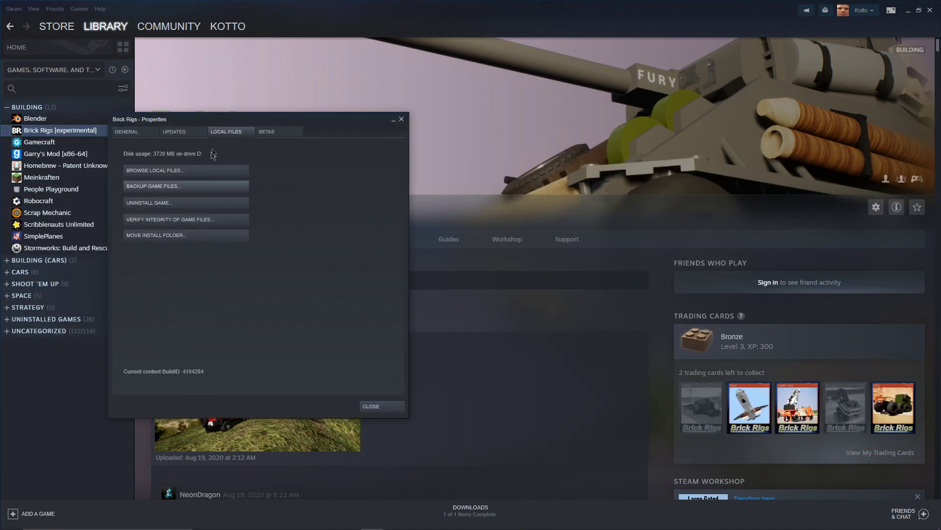
{"action": "left_click", "coordinate": [202, 170]}
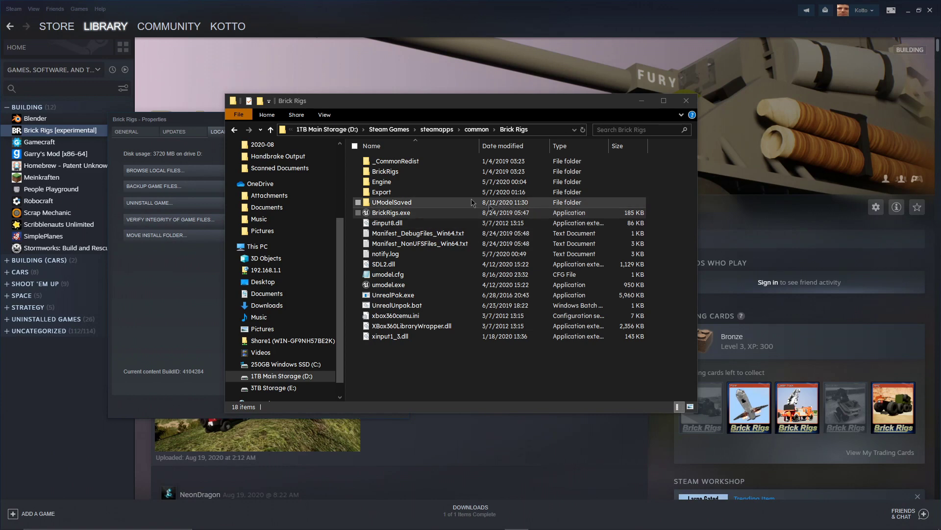
- Go into BrickRigs\Content and bring the MapLoader3 archive window forward
{"action": "double_click", "coordinate": [420, 173]}
{"action": "double_click", "coordinate": [424, 172]}
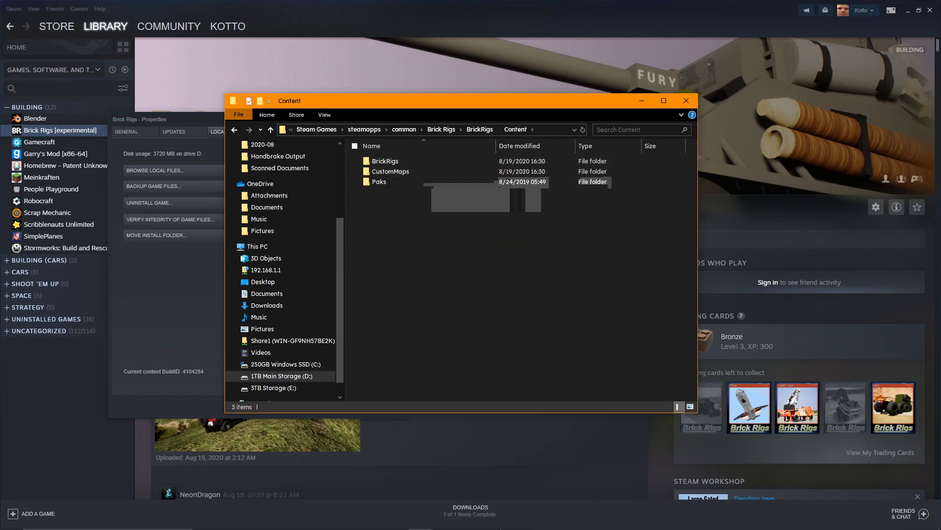
{"action": "left_click", "coordinate": [541, 526]}
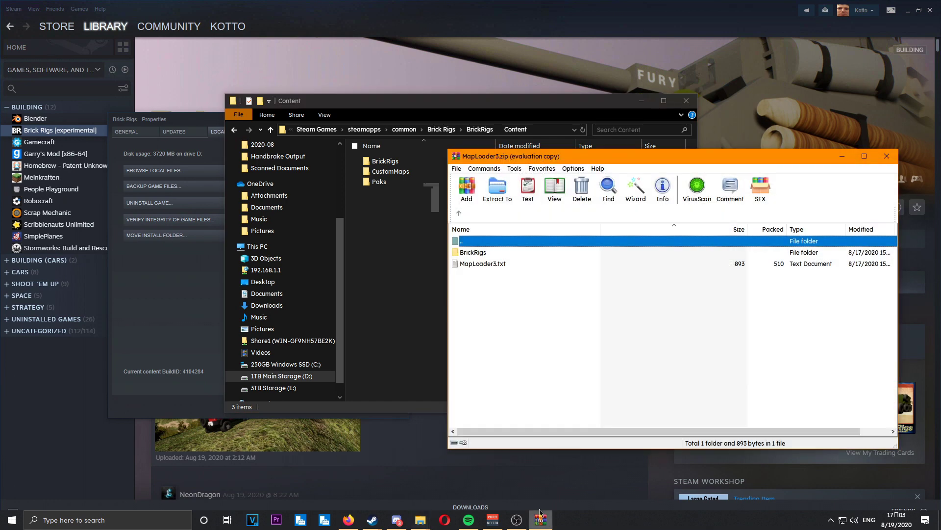
- Open the archive's BrickRigs folder and select its BrickRigs and CustomMaps folders
{"action": "double_click", "coordinate": [493, 252]}
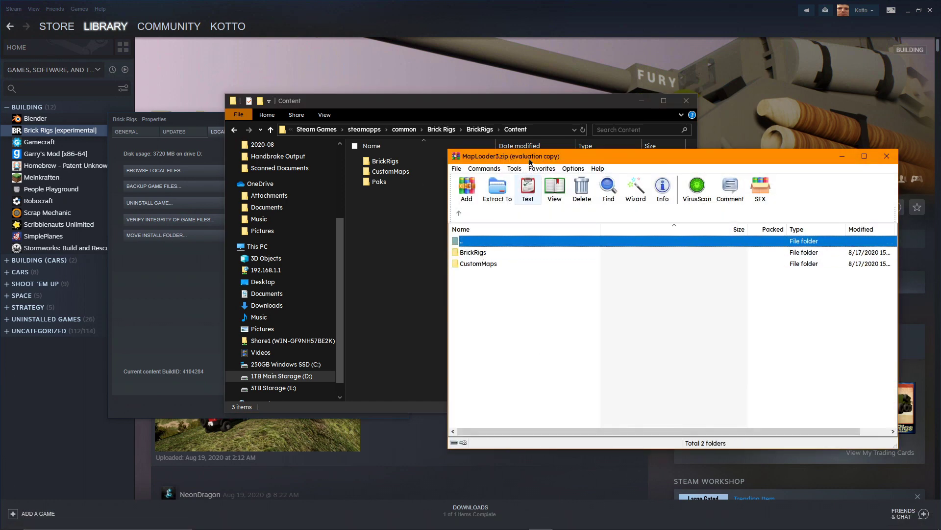
{"action": "left_click_drag", "start_coordinate": [530, 162], "coordinate": [568, 155]}
{"action": "left_click", "coordinate": [517, 256]}
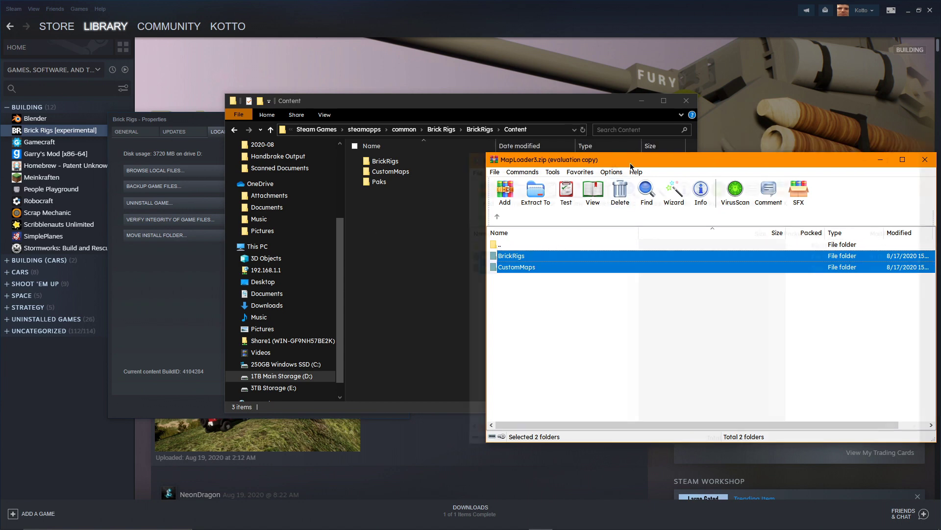
- Close WinRAR, Explorer and Properties, then launch Brick Rigs from Steam
{"action": "left_click_drag", "start_coordinate": [847, 150], "coordinate": [576, 162]}
{"action": "left_click", "coordinate": [655, 163]}
{"action": "left_click", "coordinate": [686, 100]}
{"action": "left_click", "coordinate": [177, 210]}
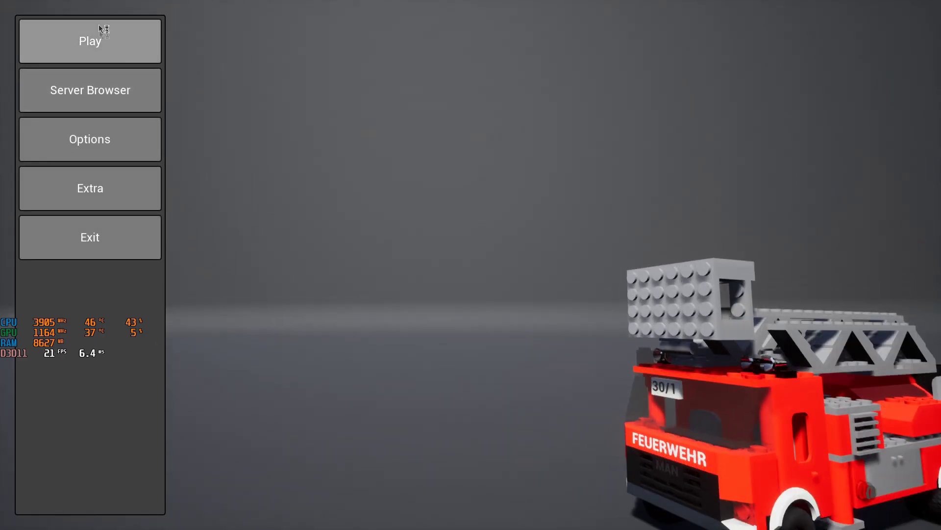
- Start a Space sandbox with multiplayer off and load /Game/CustomMaps/BRTest/BRTest.BRTest
{"action": "left_click", "coordinate": [102, 33]}
{"action": "left_click", "coordinate": [424, 188]}
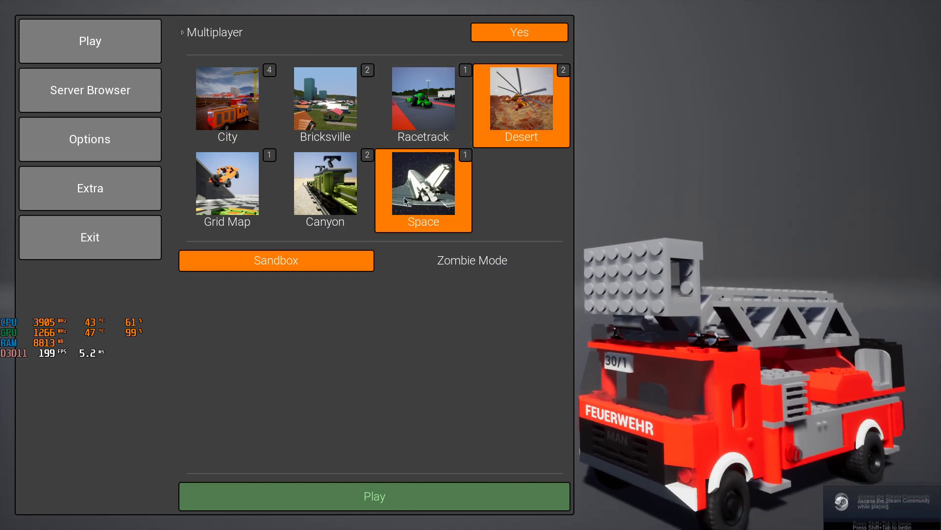
{"action": "left_click", "coordinate": [519, 32]}
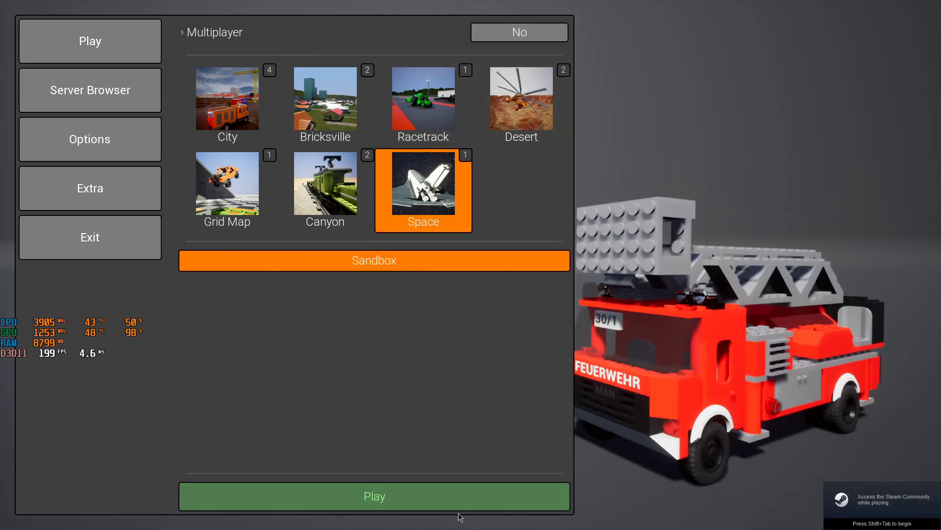
{"action": "left_click", "coordinate": [458, 505]}
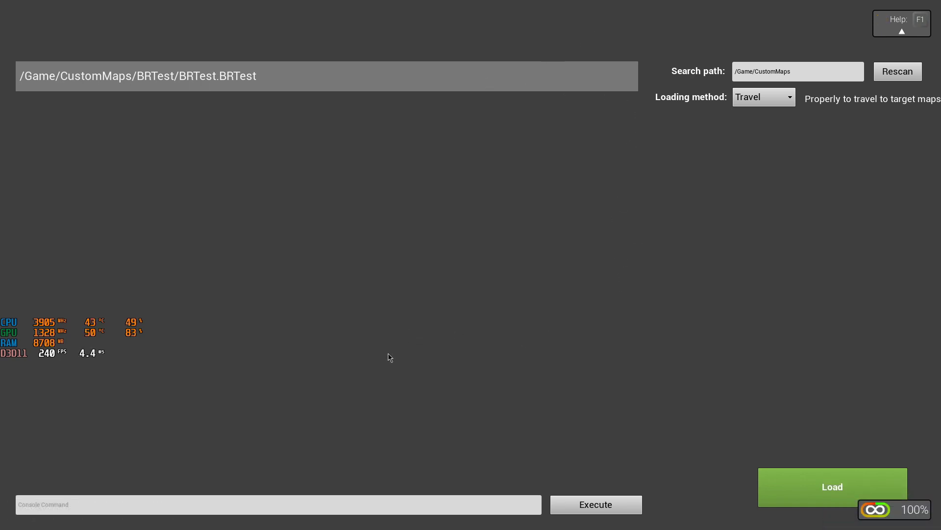
{"action": "left_click", "coordinate": [300, 87]}
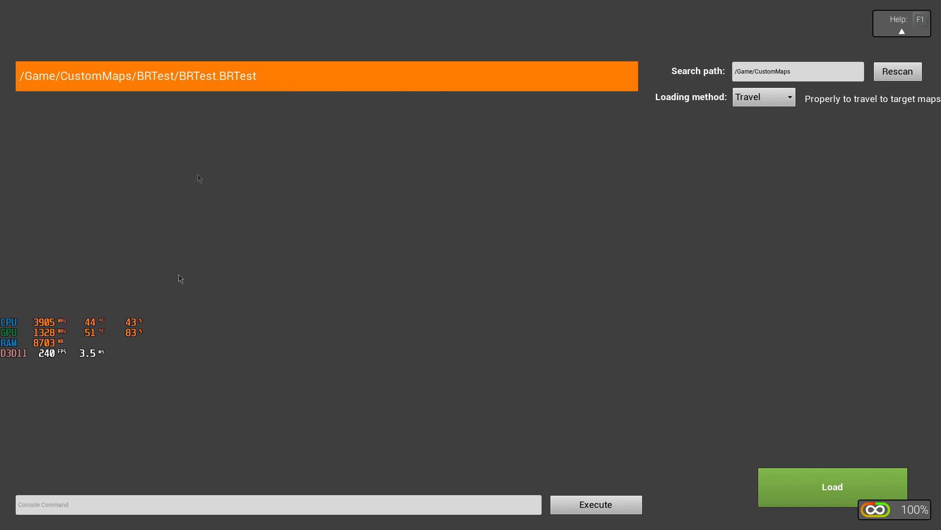
{"action": "left_click", "coordinate": [825, 471]}
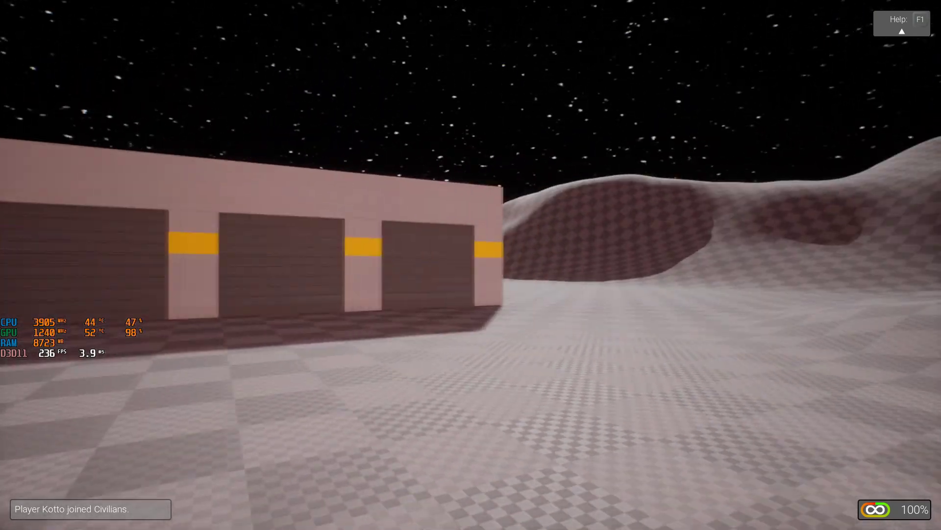
- Walk around the BRTest map, pause, and Alt+Tab to the BrickOcean.zip Drive page
{"action": "key", "text": "Escape"}
{"action": "key", "text": "Escape"}
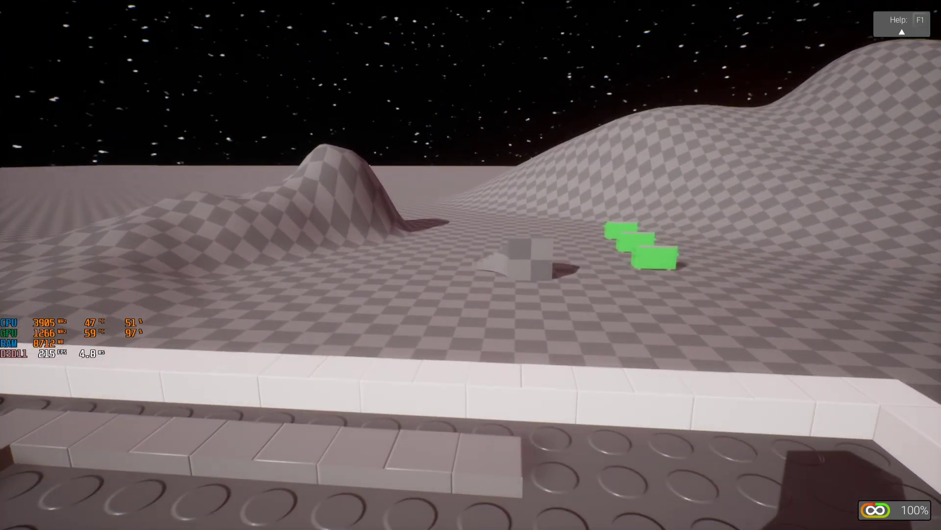
{"action": "key", "text": "Escape"}
{"action": "key", "text": "alt+Tab"}
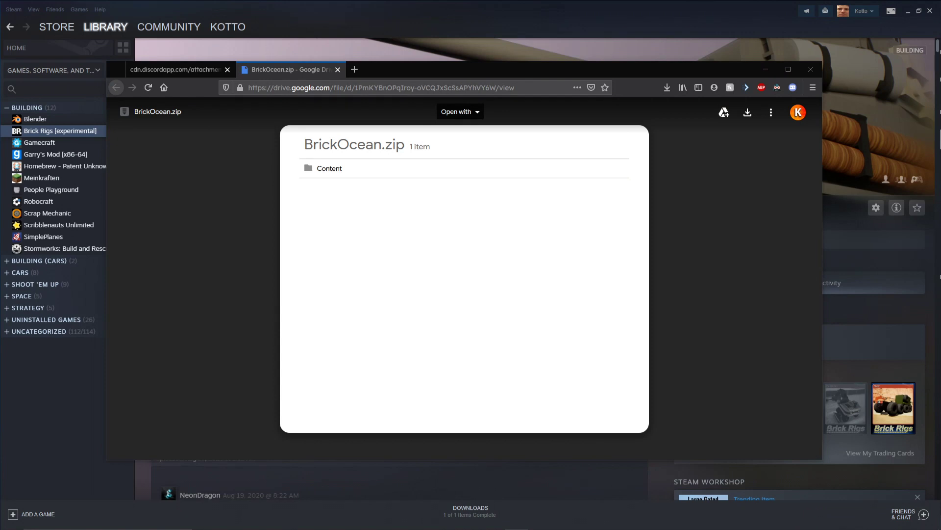
- Fetch BrickOcean.zip (459 MB) with Download anyway and save the file to the Desktop
{"action": "left_click", "coordinate": [412, 264]}
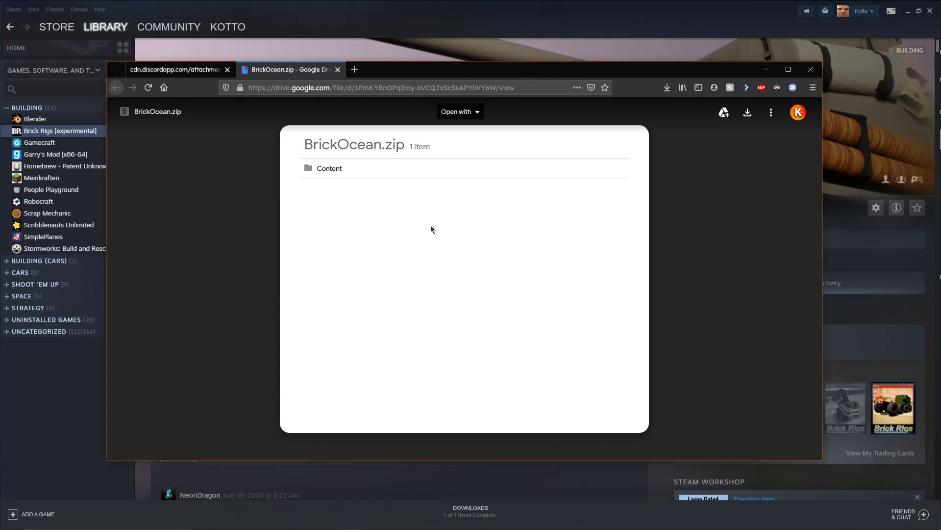
{"action": "left_click", "coordinate": [749, 120]}
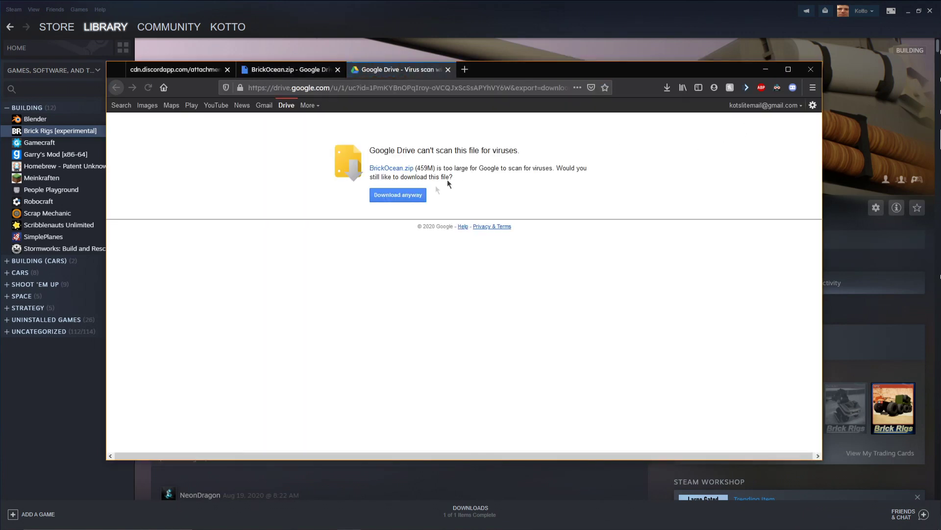
{"action": "left_click", "coordinate": [408, 195]}
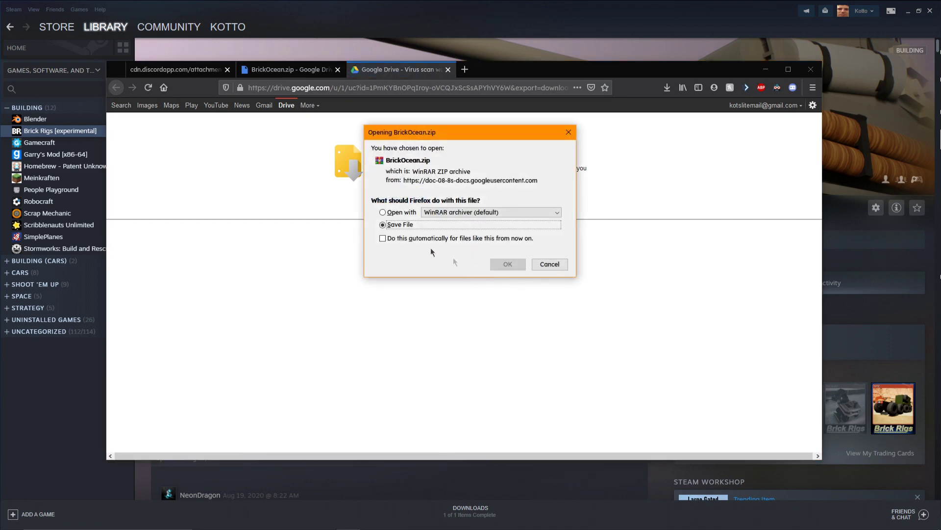
{"action": "left_click", "coordinate": [508, 264]}
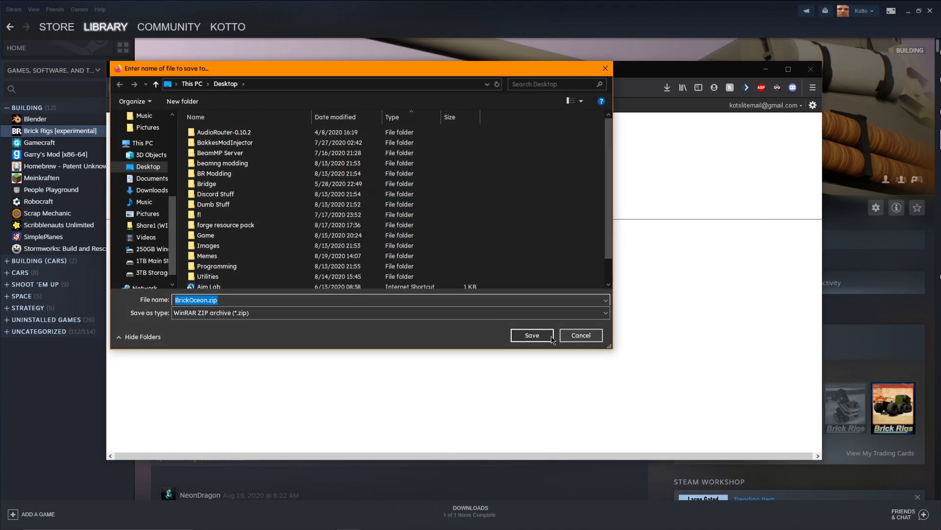
{"action": "left_click", "coordinate": [553, 340]}
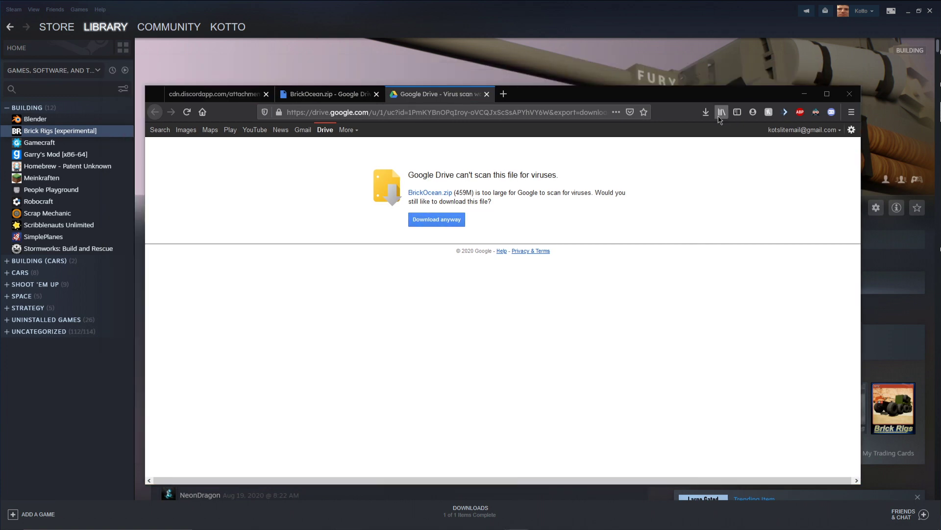
- Open BrickOcean.zip from Downloads and close the duplicate CustomMaps window
{"action": "left_click", "coordinate": [706, 112]}
{"action": "left_click", "coordinate": [602, 132]}
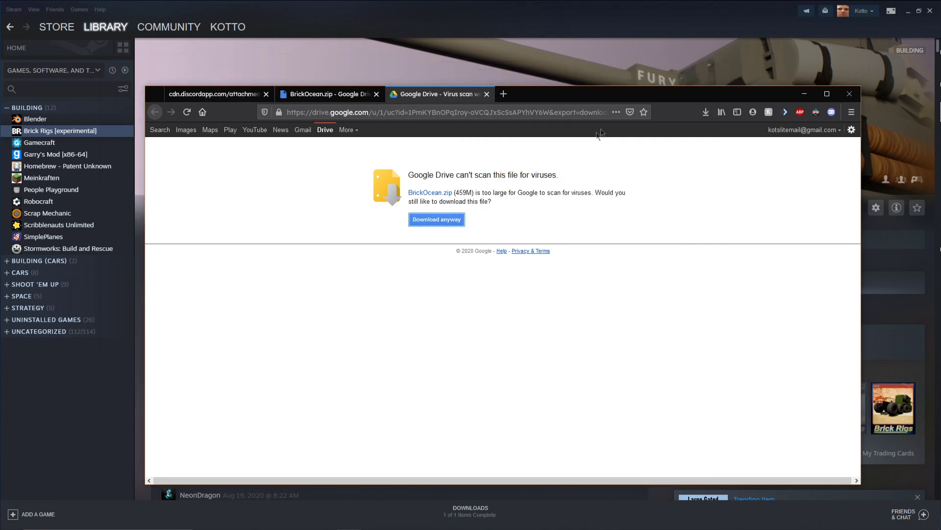
{"action": "left_click", "coordinate": [469, 409]}
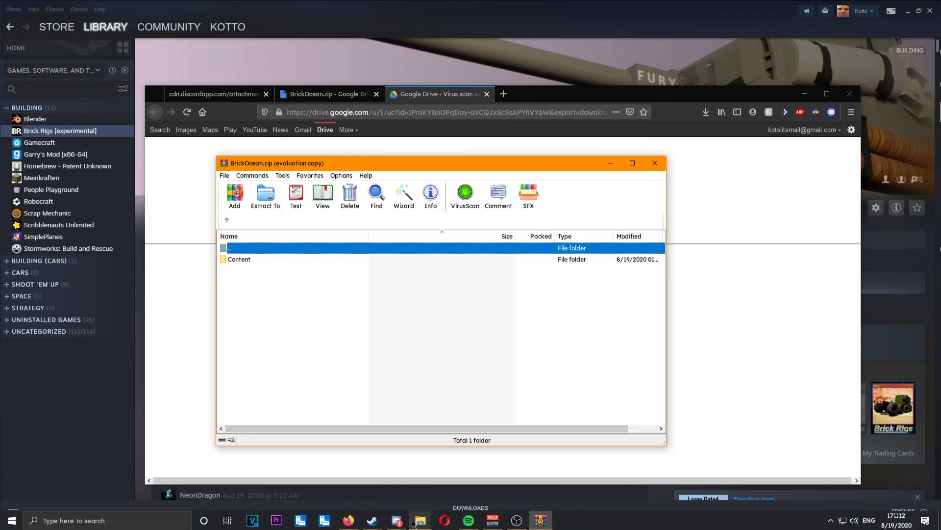
{"action": "left_click", "coordinate": [420, 520]}
{"action": "left_click", "coordinate": [502, 443]}
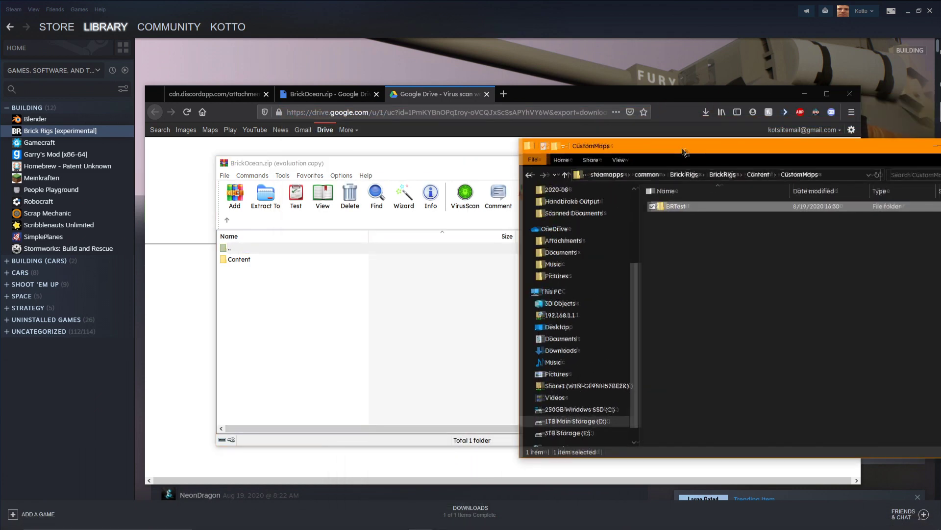
- Extract the archive's Content folder into the BrickRigs game folder
{"action": "left_click", "coordinate": [725, 175]}
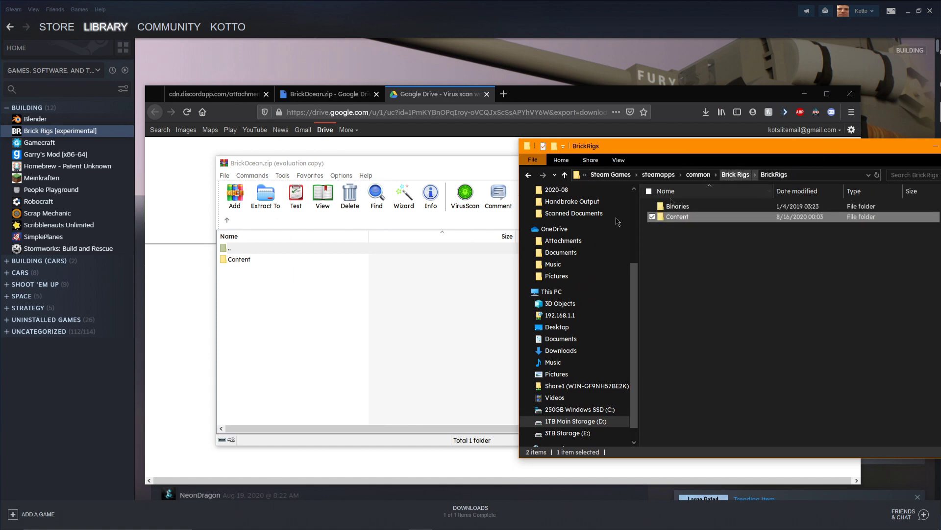
{"action": "left_click_drag", "start_coordinate": [252, 260], "coordinate": [413, 273]}
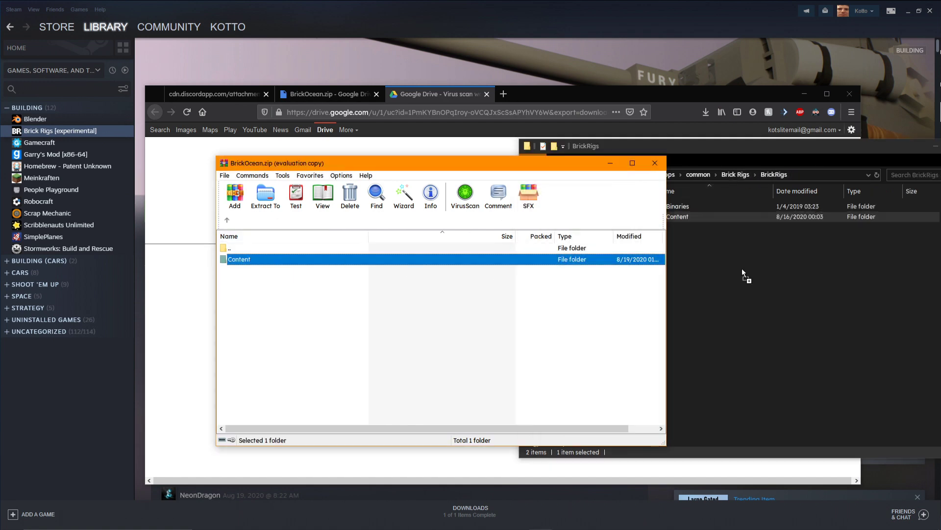
{"action": "left_click_drag", "start_coordinate": [745, 276], "coordinate": [745, 276]}
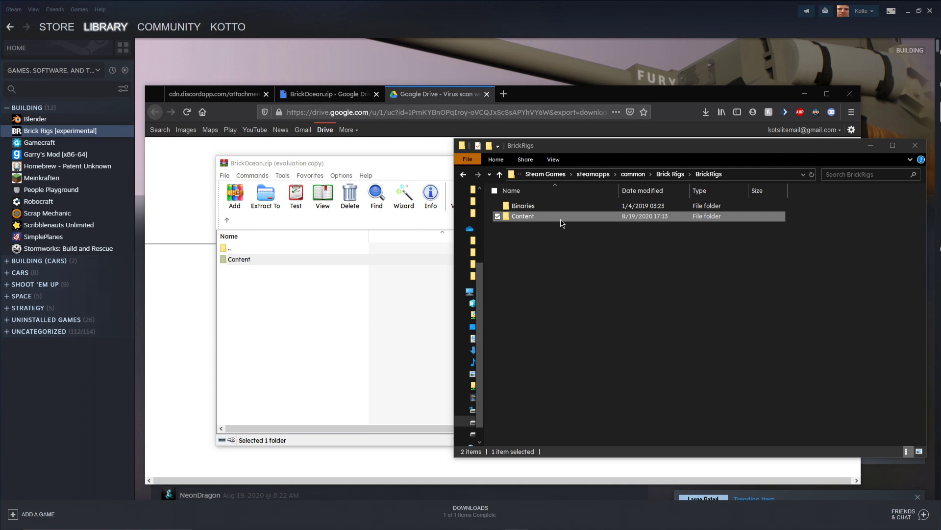
- Browse Content > CustomMaps and check the BrickOcean folder sits beside BRTest
{"action": "double_click", "coordinate": [562, 223]}
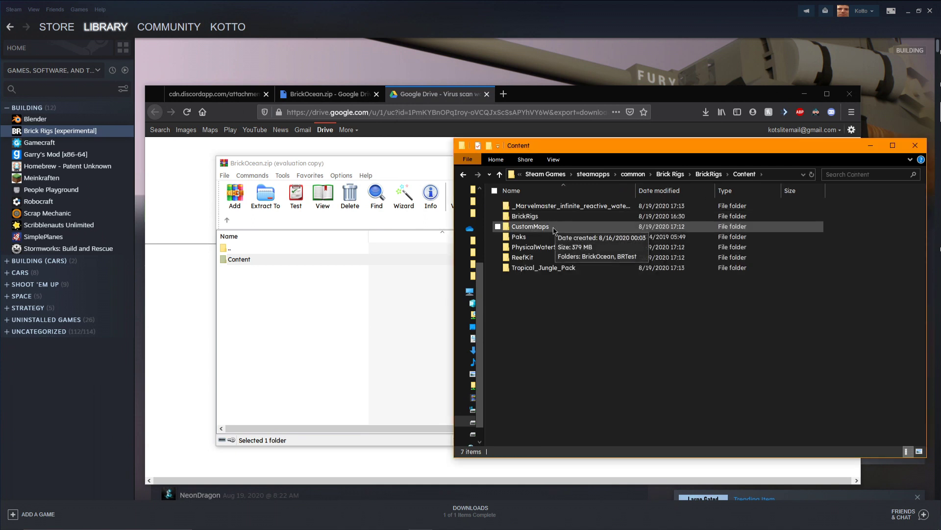
{"action": "double_click", "coordinate": [554, 228]}
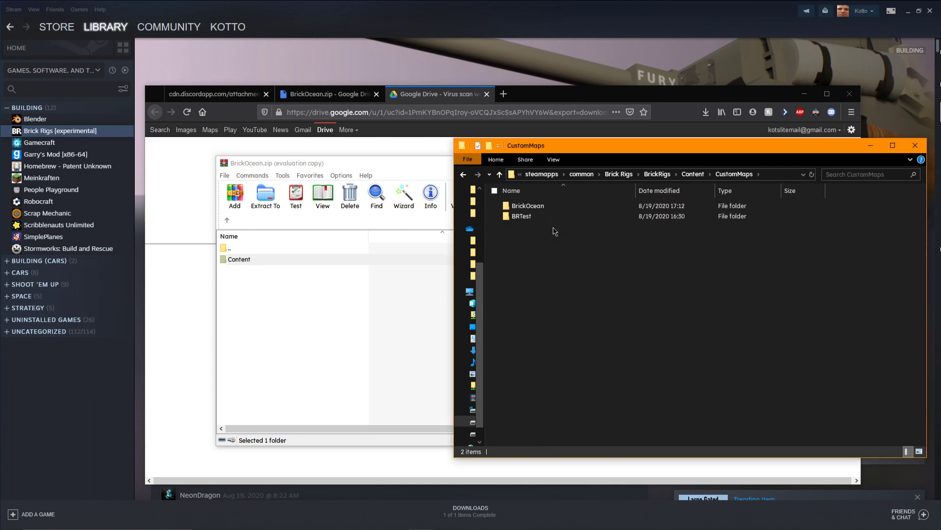
{"action": "left_click", "coordinate": [491, 205]}
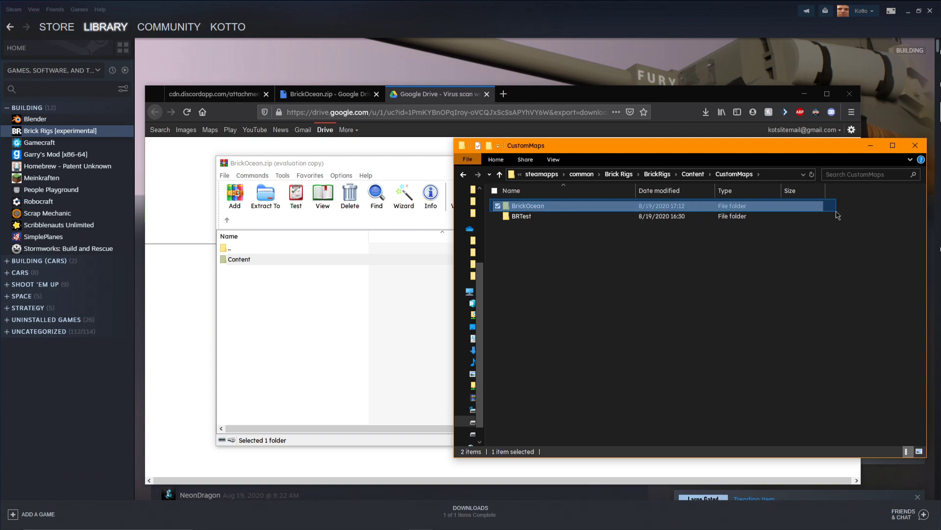
{"action": "left_click", "coordinate": [850, 239]}
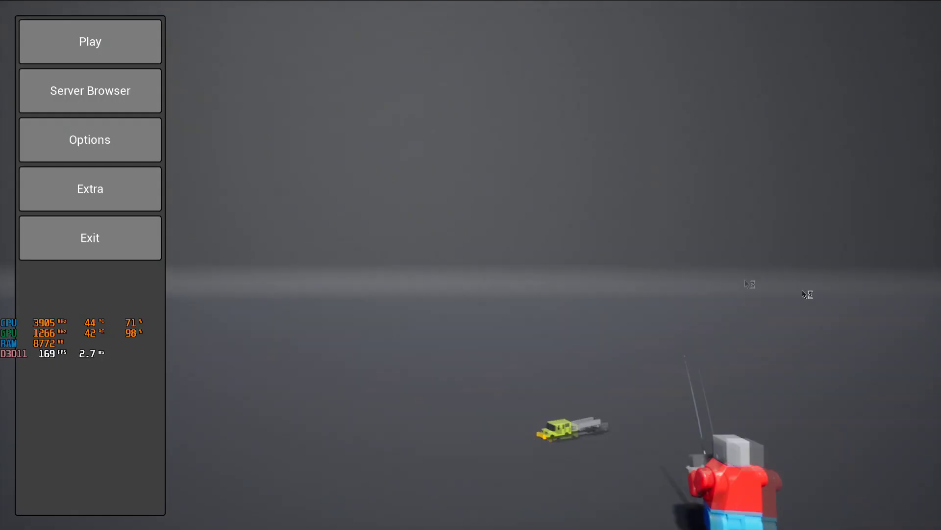
- Relaunch Brick Rigs from the Steam library and open map selection
{"action": "left_click", "coordinate": [144, 49]}
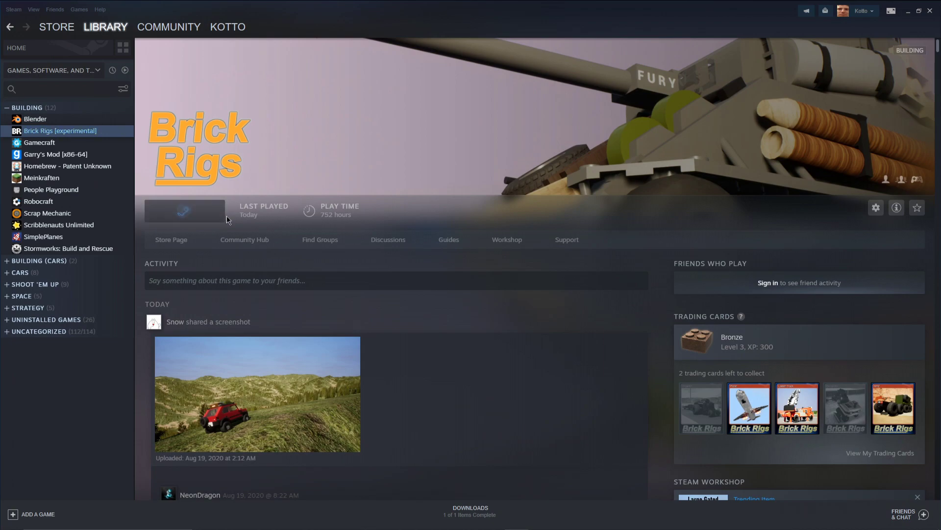
{"action": "left_click", "coordinate": [193, 213]}
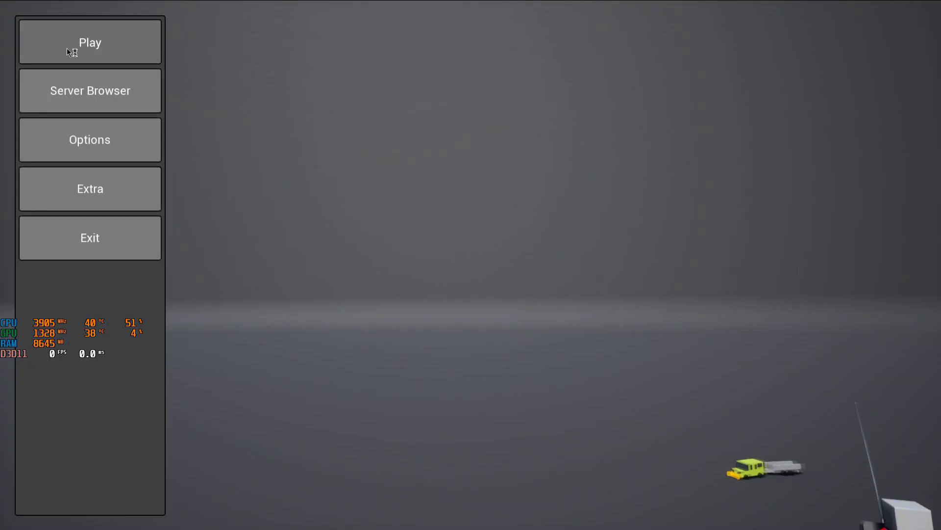
{"action": "left_click", "coordinate": [67, 48]}
- Load BrickOcean from the custom map loader and dismiss the crash report
{"action": "left_click", "coordinate": [442, 488]}
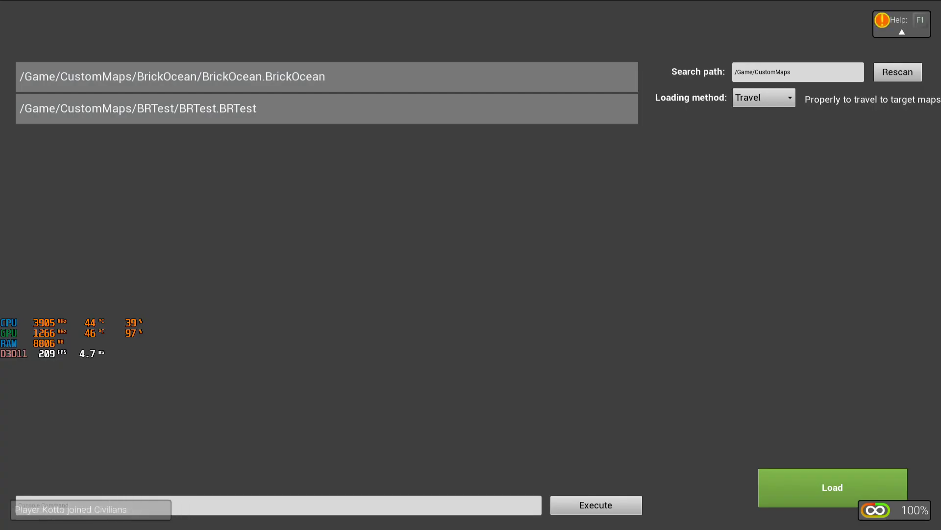
{"action": "left_click", "coordinate": [357, 76]}
{"action": "left_click", "coordinate": [769, 477]}
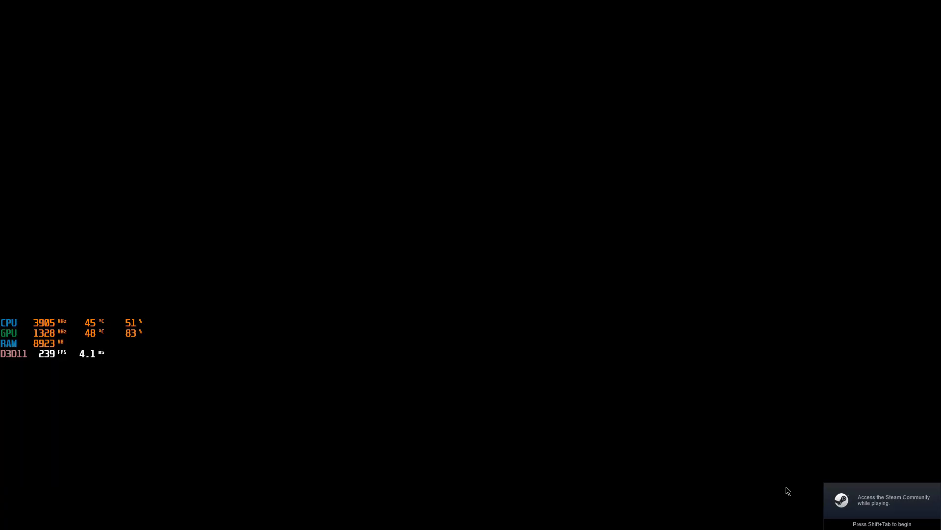
{"action": "left_click", "coordinate": [546, 340]}
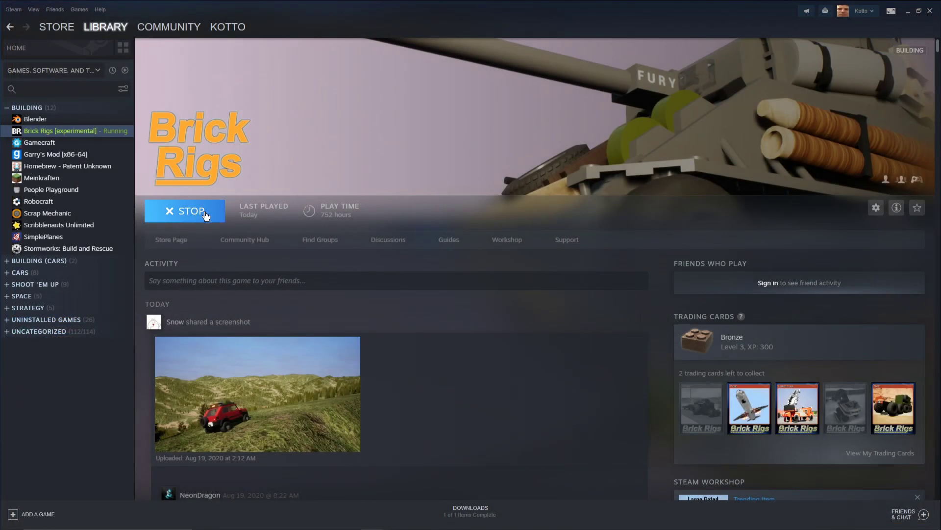
- Stop and relaunch Brick Rigs from Steam, then open map selection
{"action": "left_click", "coordinate": [205, 216]}
{"action": "left_click", "coordinate": [147, 214]}
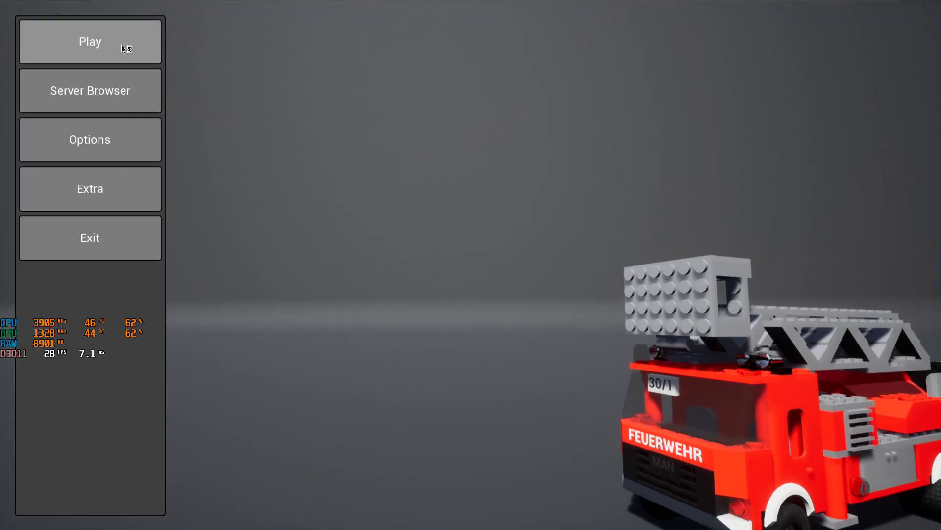
{"action": "left_click", "coordinate": [121, 45]}
- Select BrickOcean in the custom map loader and load it
{"action": "left_click", "coordinate": [493, 497]}
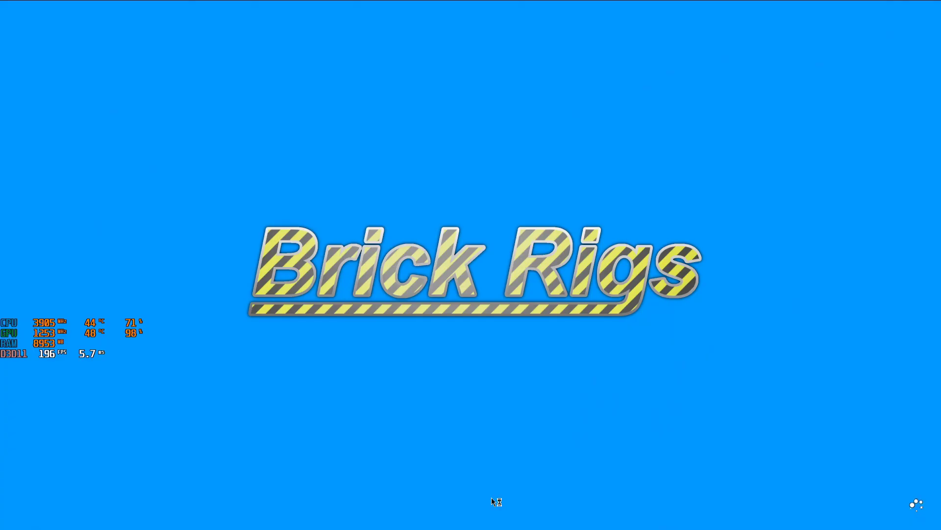
{"action": "left_click", "coordinate": [519, 84]}
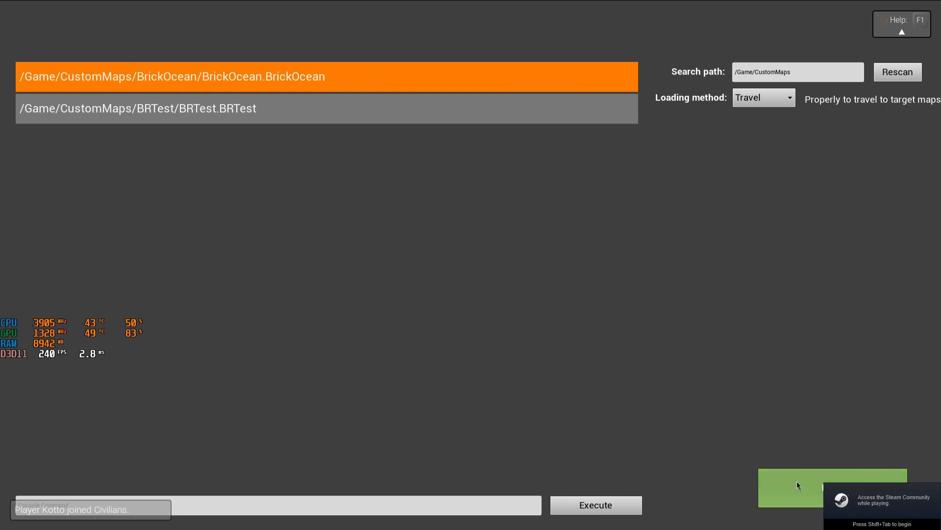
{"action": "left_click", "coordinate": [795, 477]}
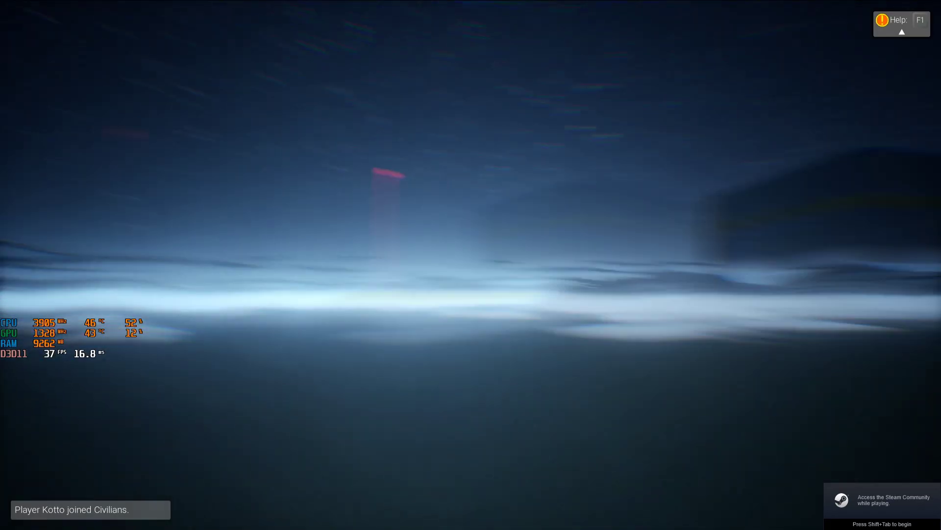